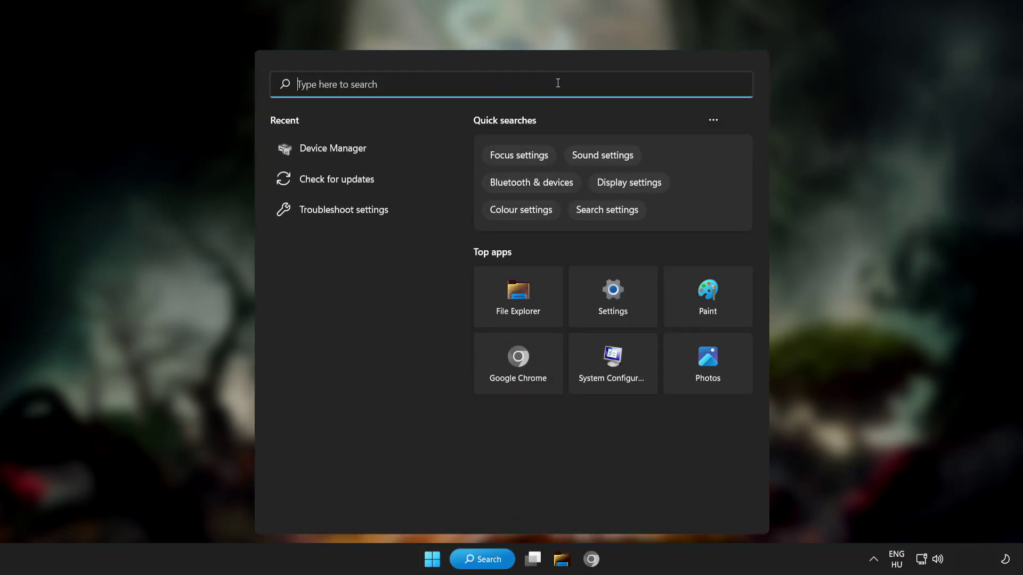
type("device m")
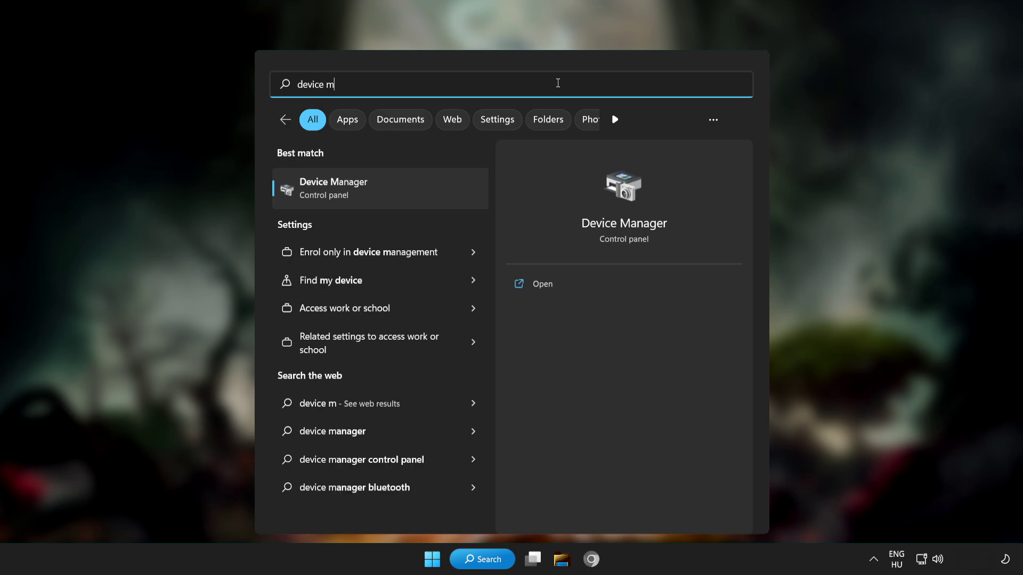
type("anager")
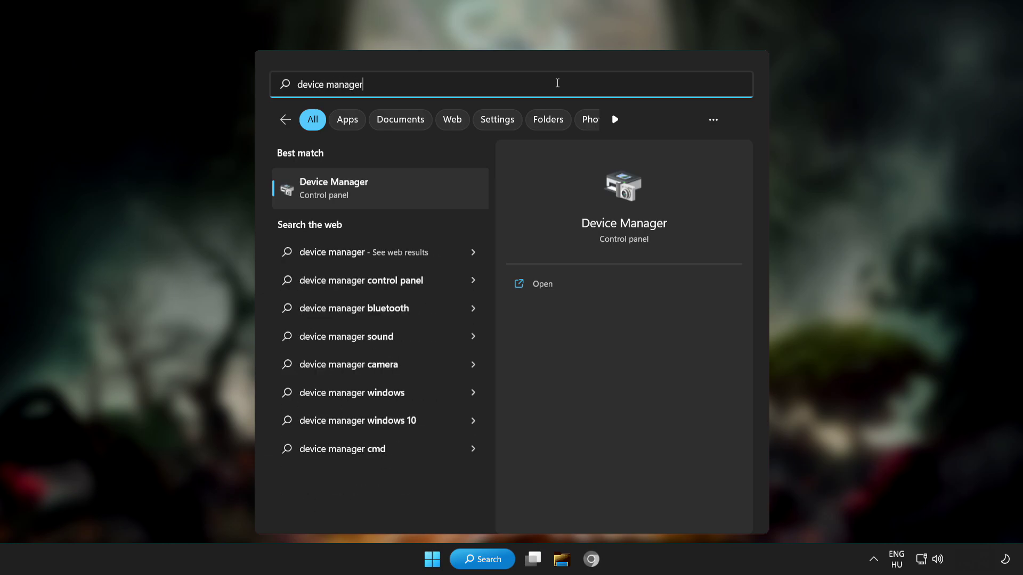
Maximize Device Manager, expand Display adapters and select the VMware SVGA 3D adapter.
left_click(424, 193)
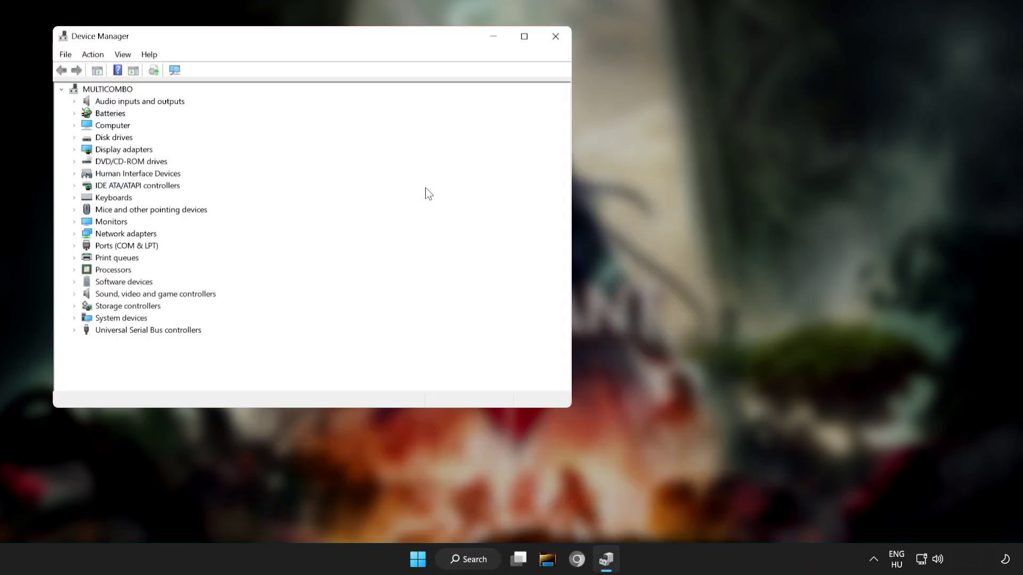
left_click(524, 36)
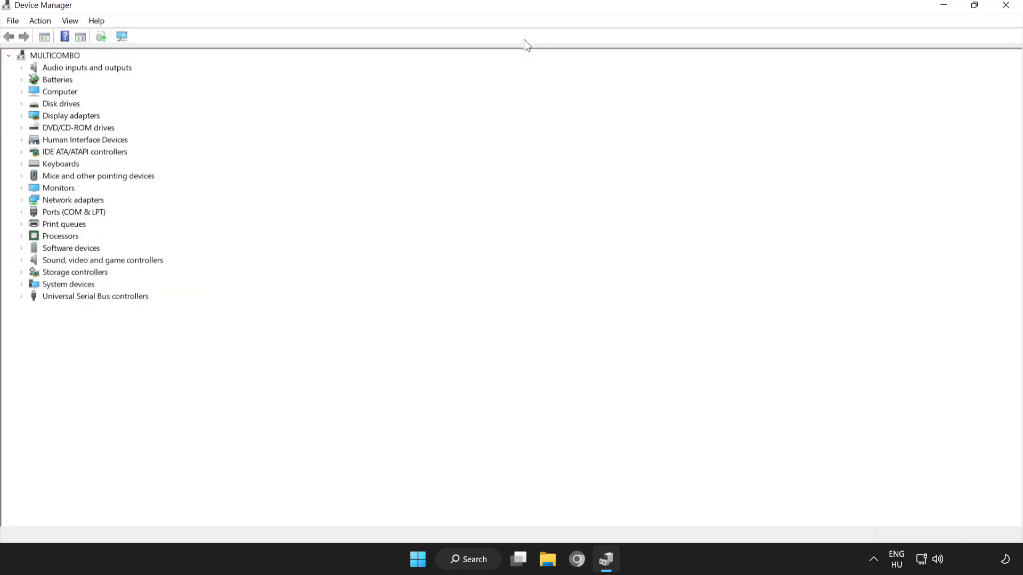
left_click(36, 116)
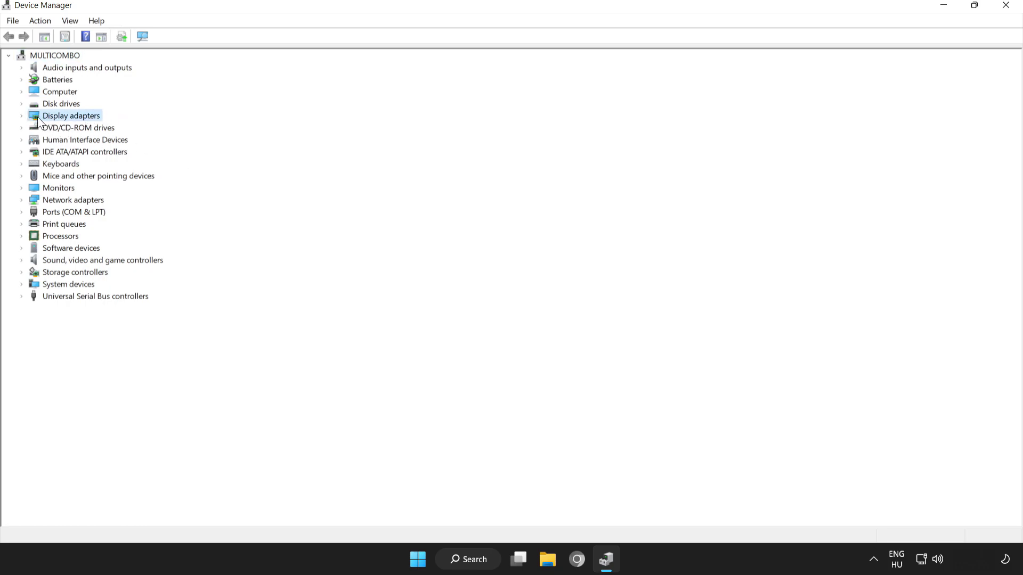
left_click(20, 117)
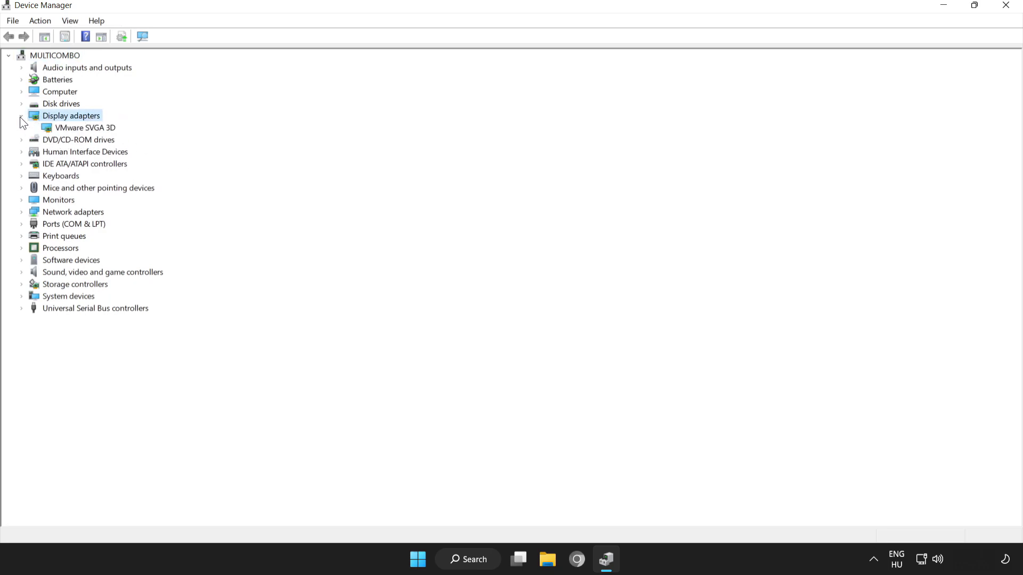
left_click(51, 126)
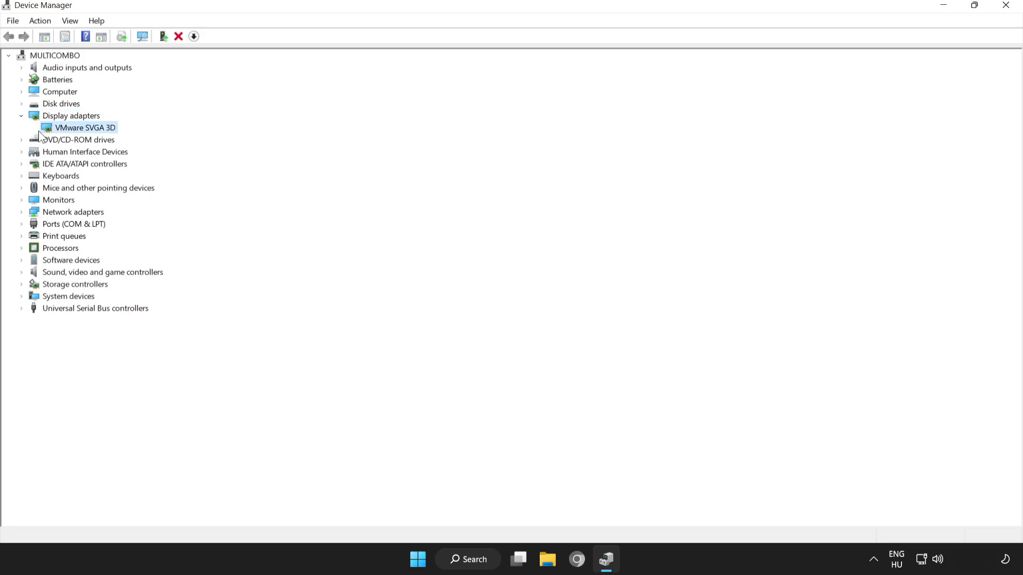
Auto-search for a VMware SVGA 3D driver, dismiss the 'best installed' result, close Device Manager.
right_click(77, 130)
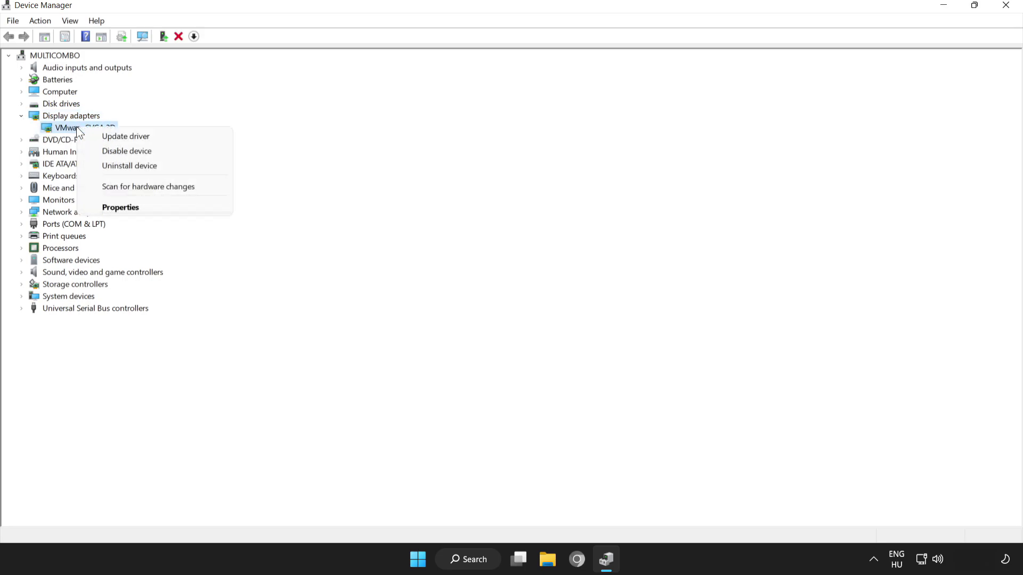
left_click(126, 135)
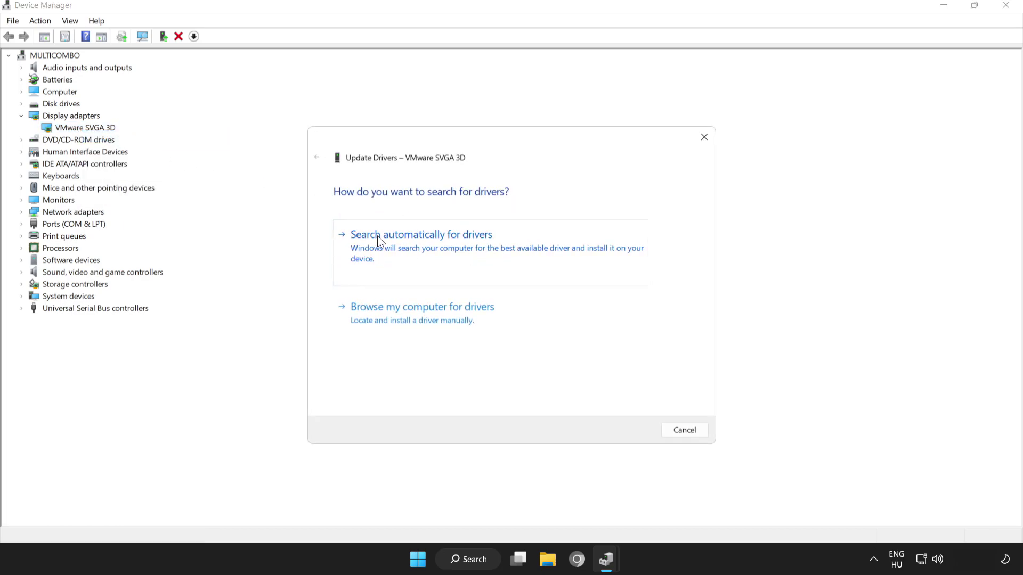
left_click(434, 241)
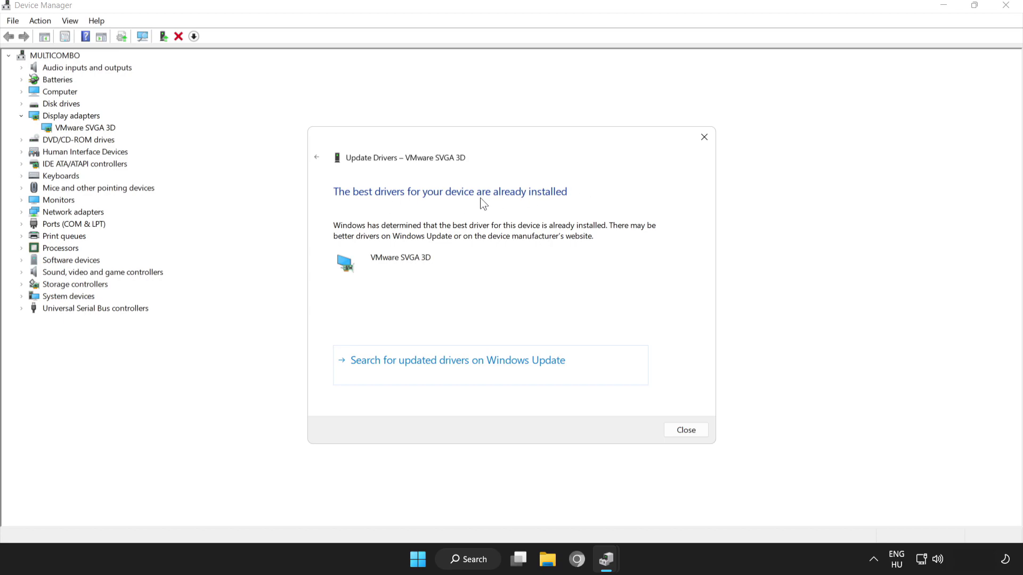
left_click(692, 432)
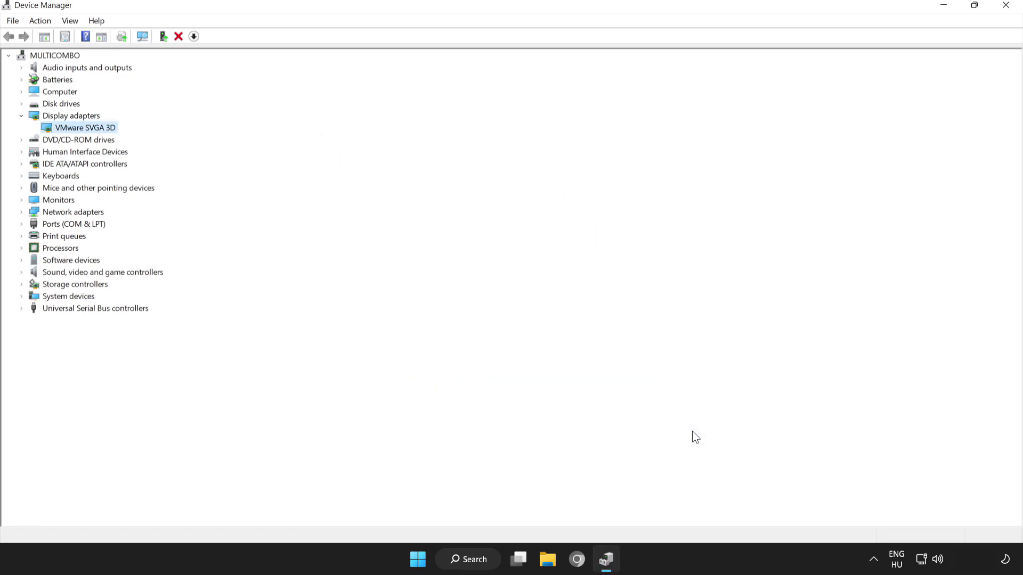
left_click(1009, 13)
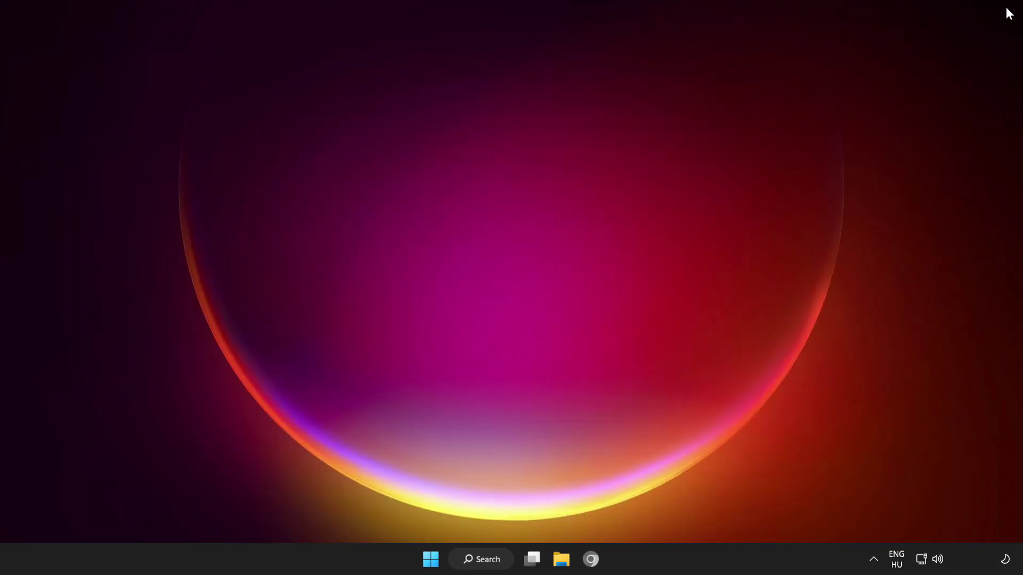
Return to the Microsoft DirectX page in Chrome and download the End-User Runtime Web Installer.
left_click(592, 561)
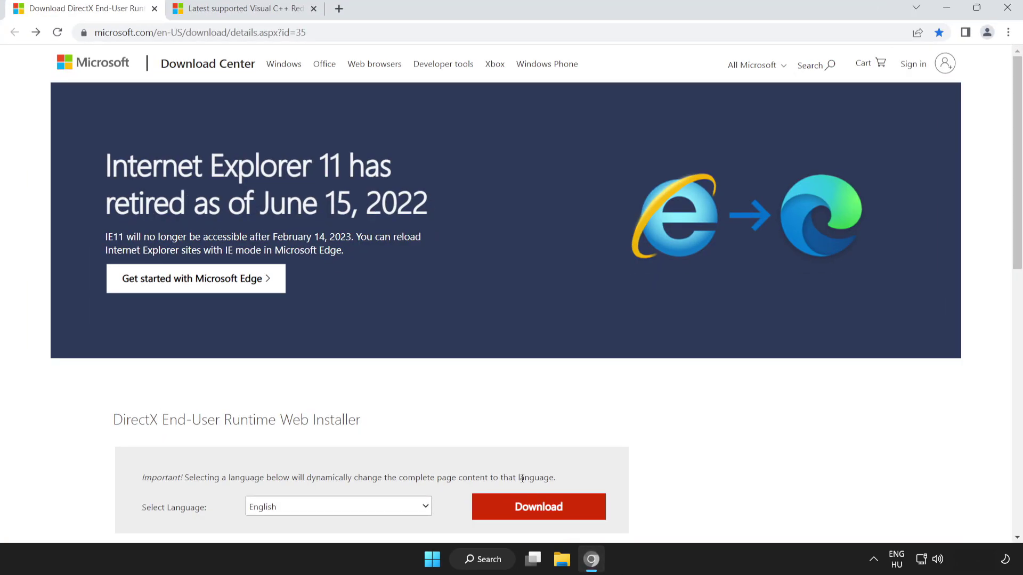
left_click(376, 32)
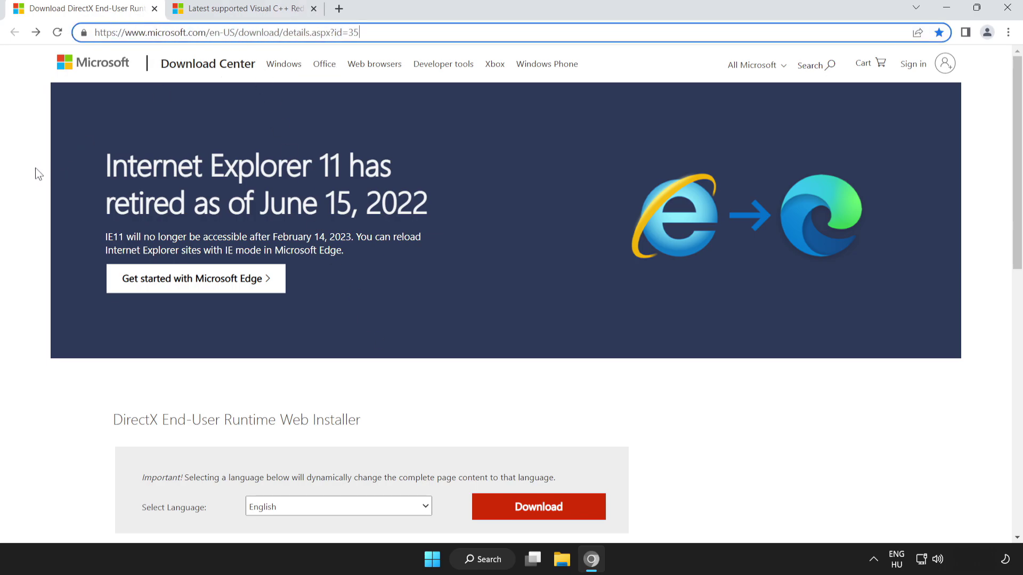
left_click(196, 167)
scroll(1006, 161, "down", 2)
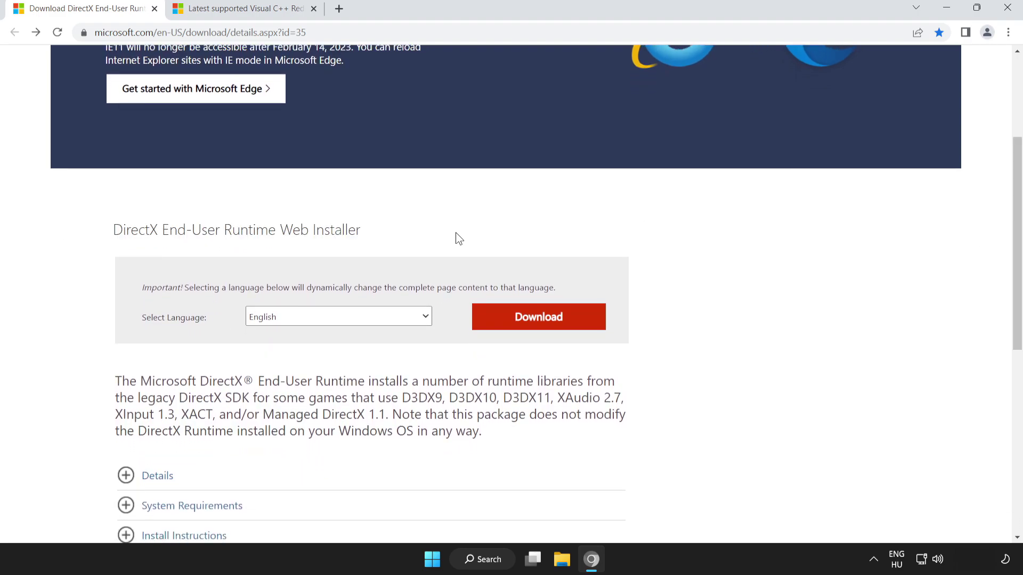
left_click(540, 325)
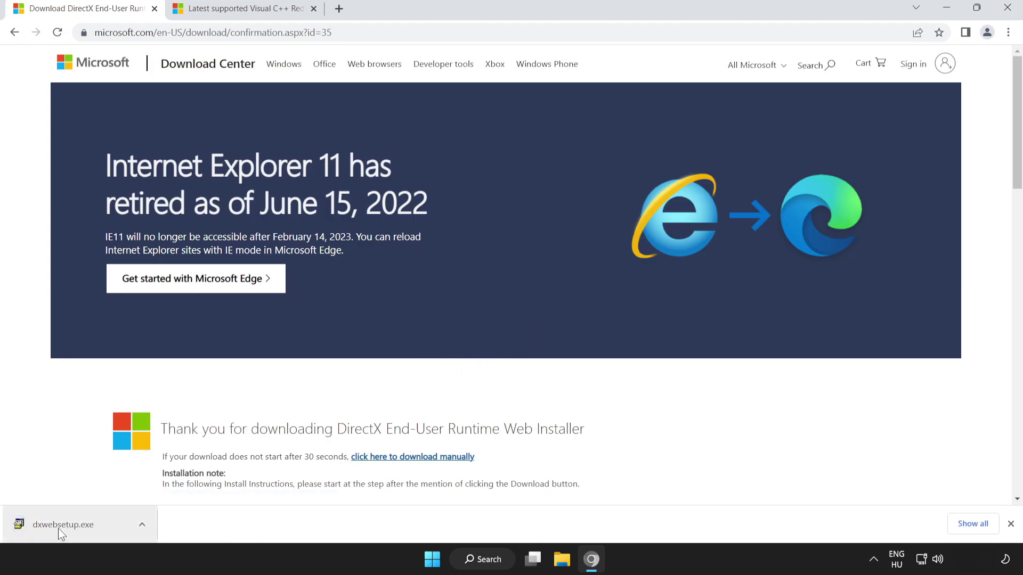
Run the DirectX installer, accept the license, decline the Bing Bar, and finish setup.
left_click(89, 528)
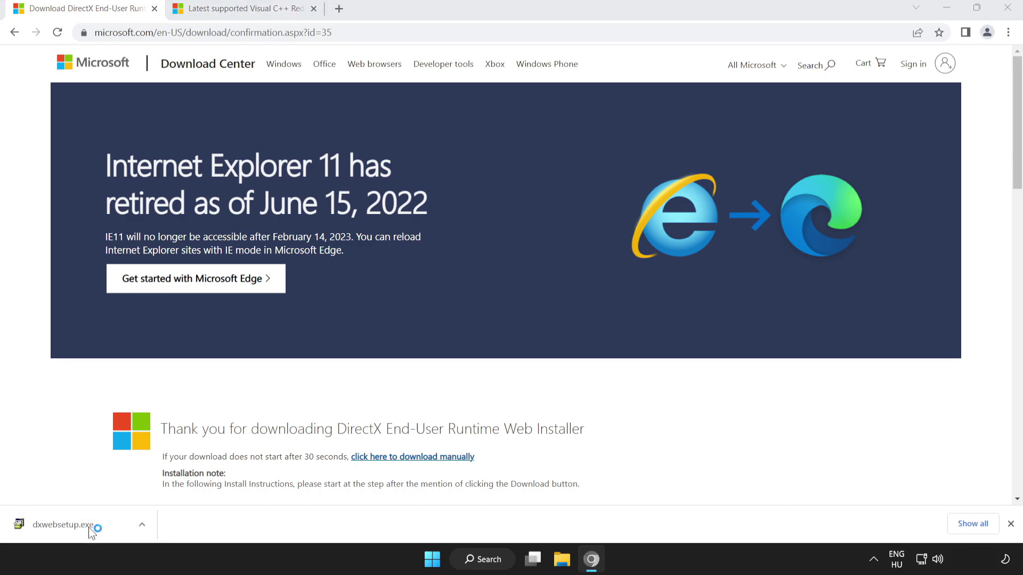
left_click_drag(258, 136, 467, 176)
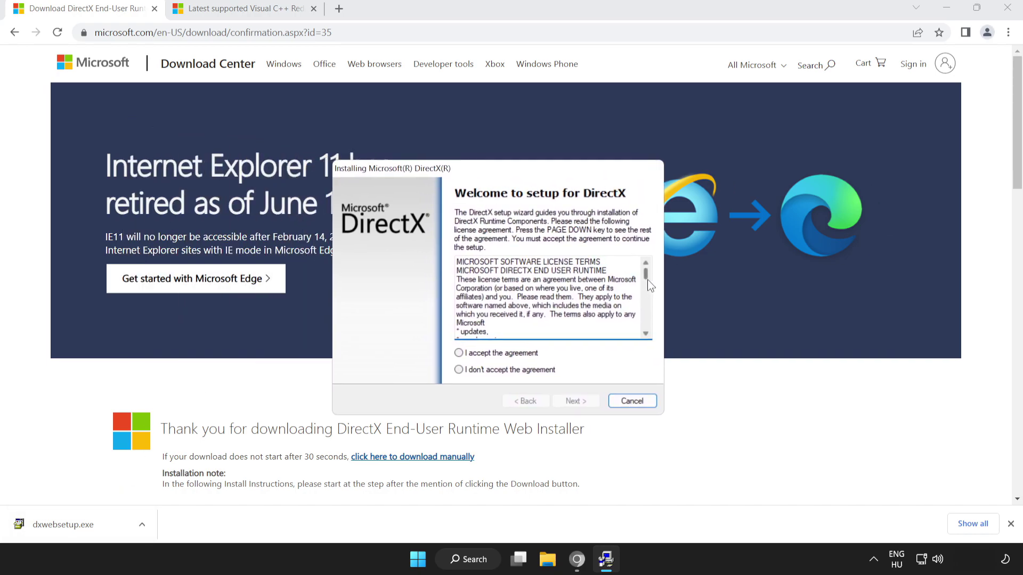
left_click_drag(648, 280, 645, 335)
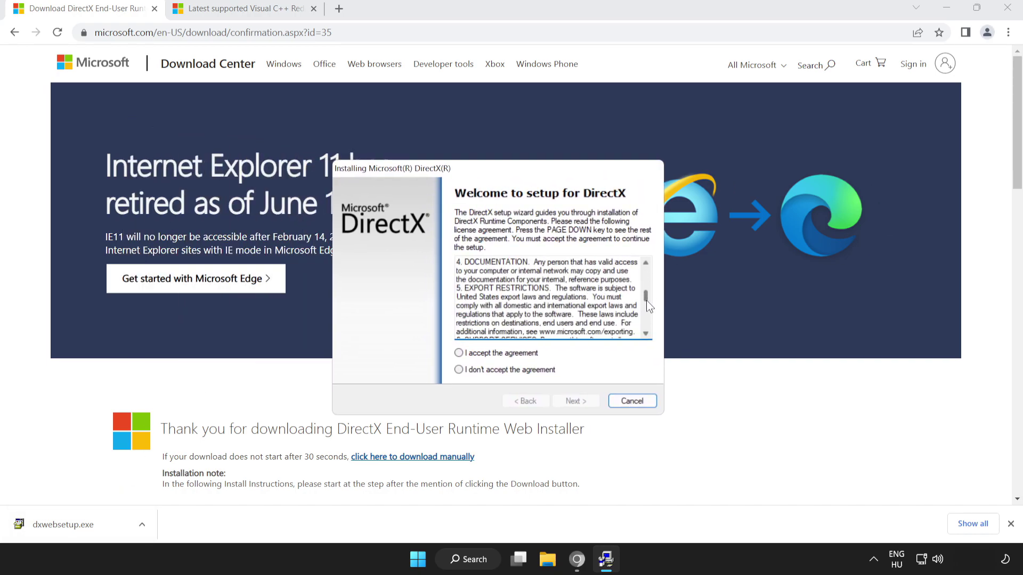
left_click(459, 353)
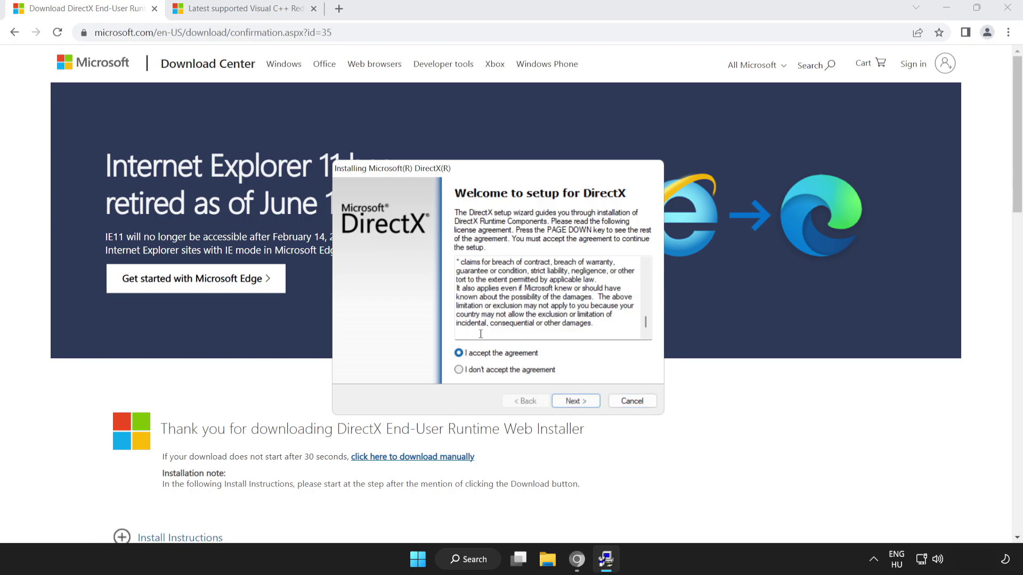
left_click(570, 402)
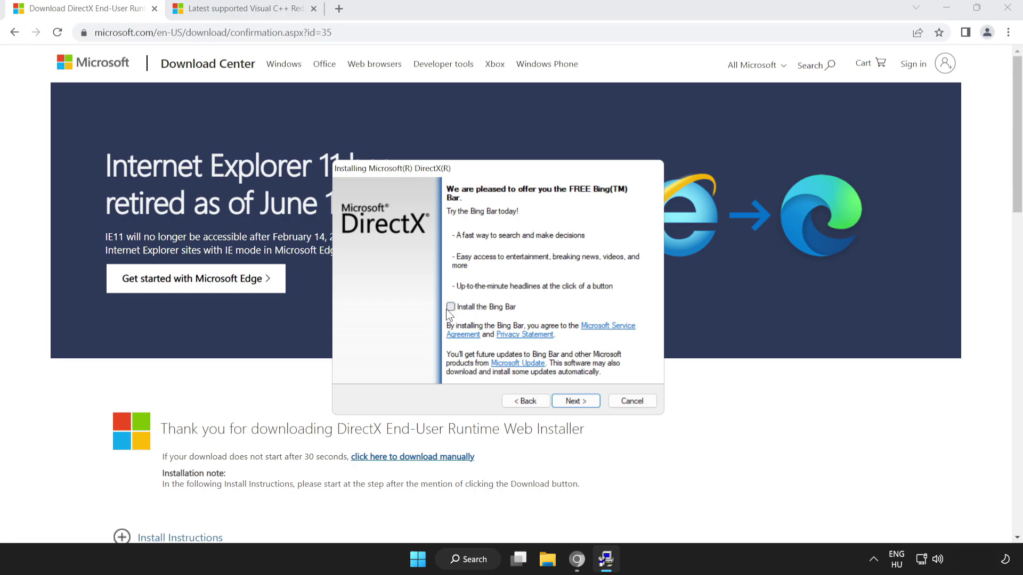
left_click(574, 402)
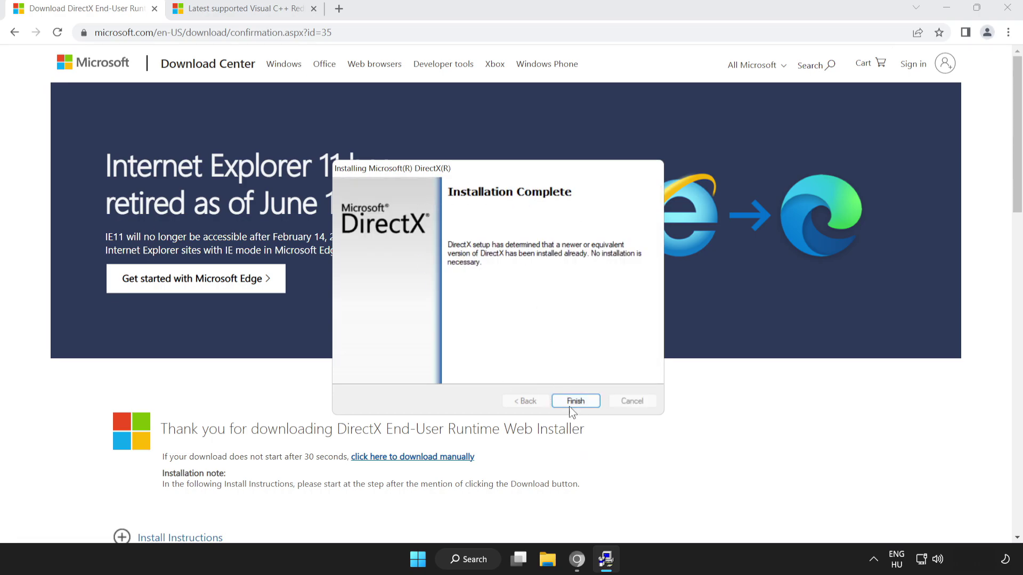
left_click(575, 400)
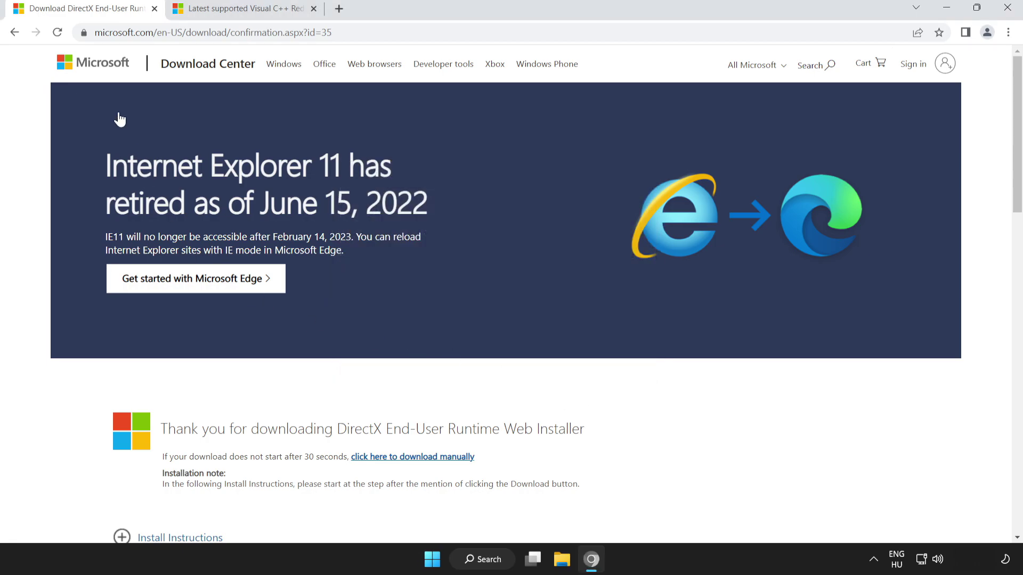
Close the DirectX tab and locate the Visual C++ Redistributable download table.
left_click(155, 10)
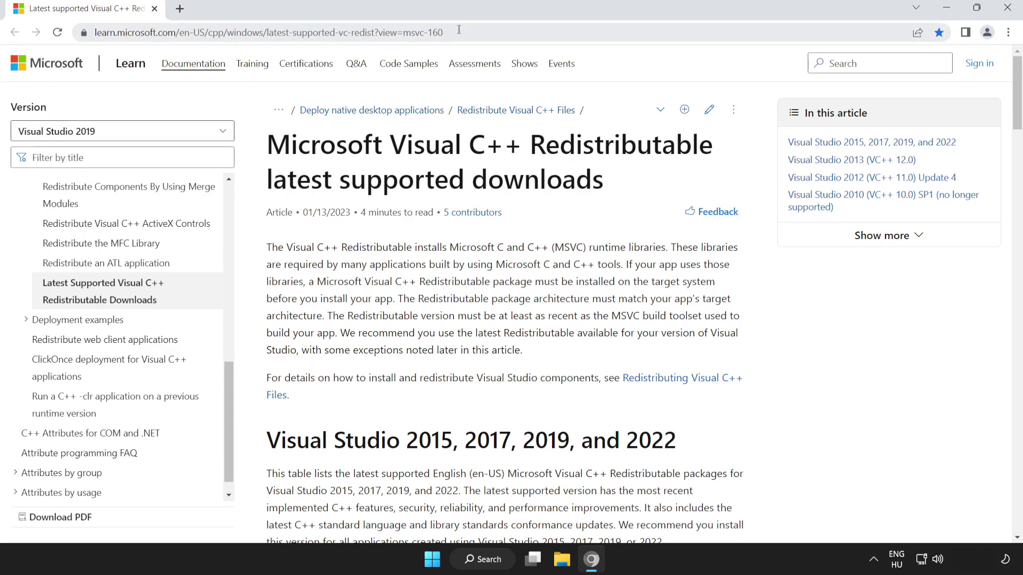
left_click(506, 32)
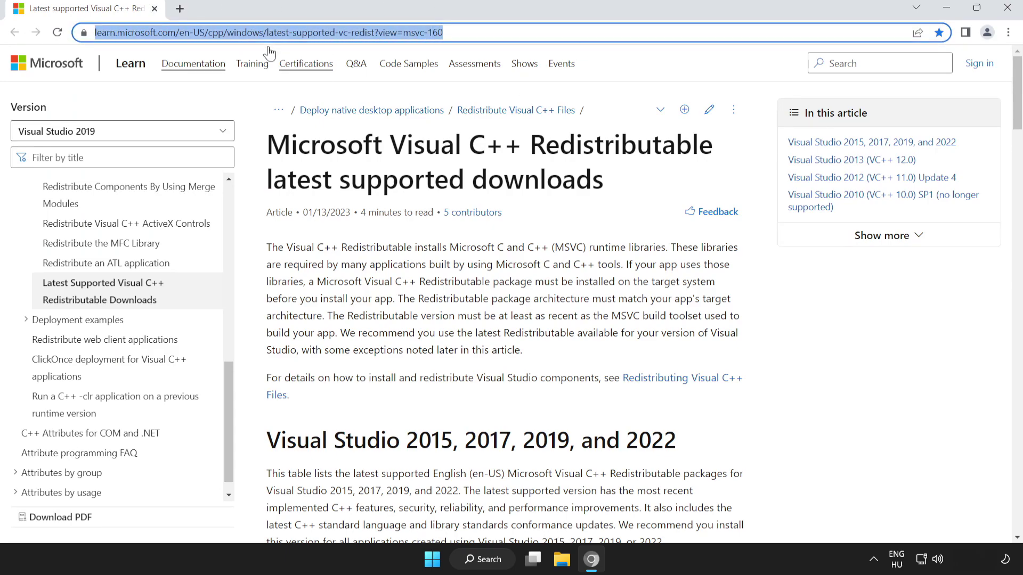
left_click(242, 143)
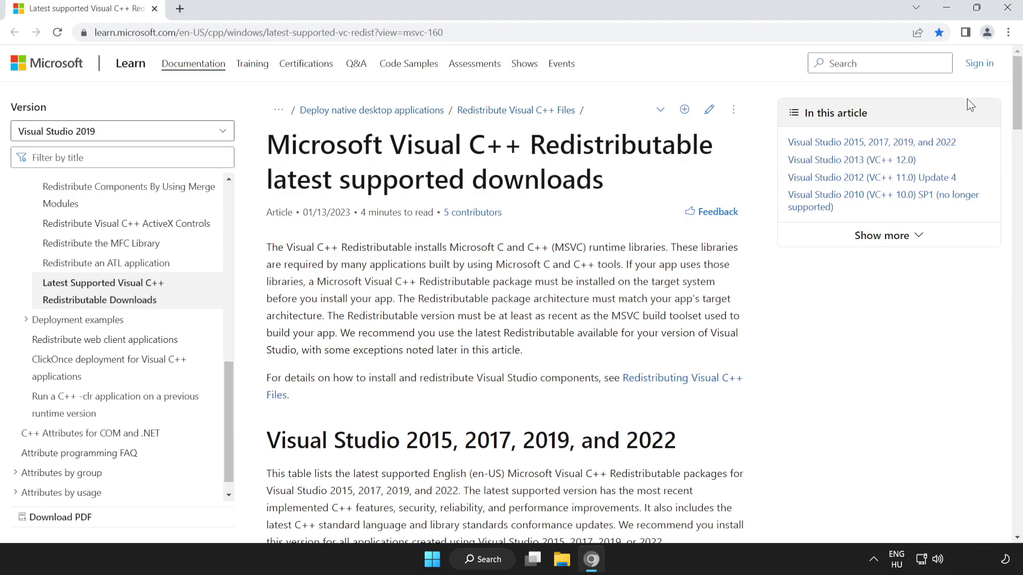
left_click_drag(1018, 103, 1019, 130)
scroll(1019, 131, "down", 2)
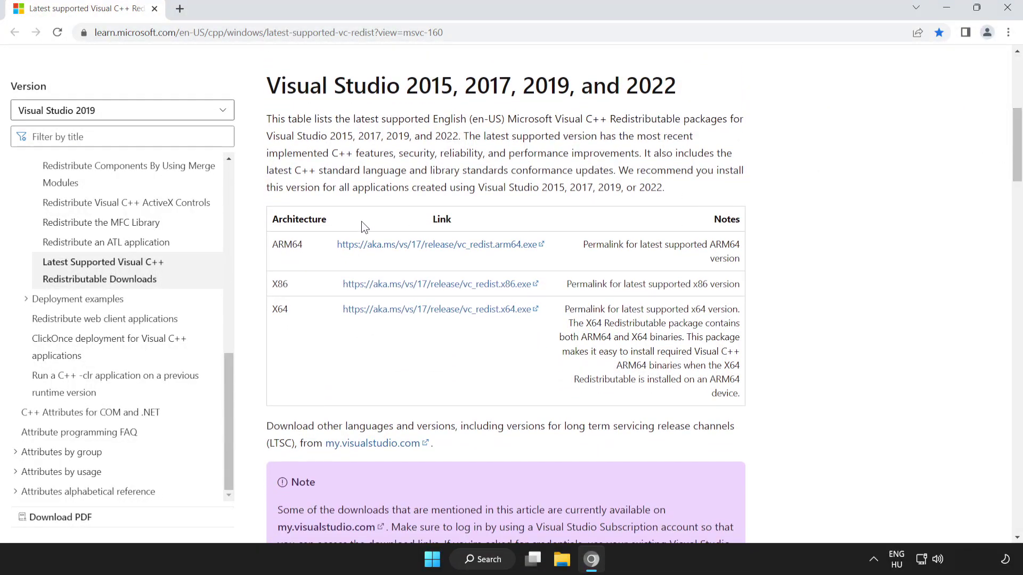
left_click_drag(274, 244, 628, 323)
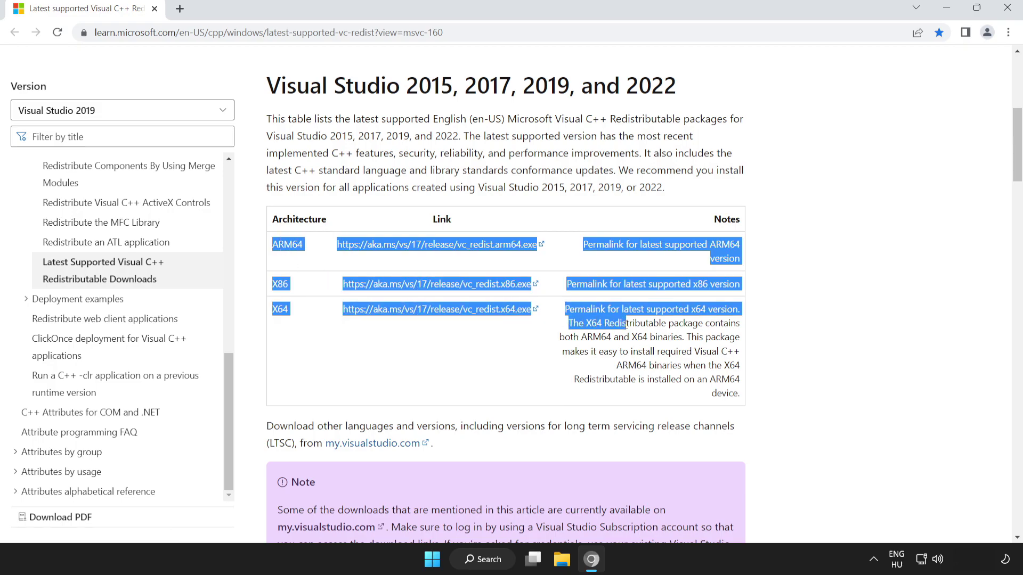
left_click(421, 237)
Download the ARM64, x86 and x64 Visual C++ Redistributable installers.
left_click(425, 250)
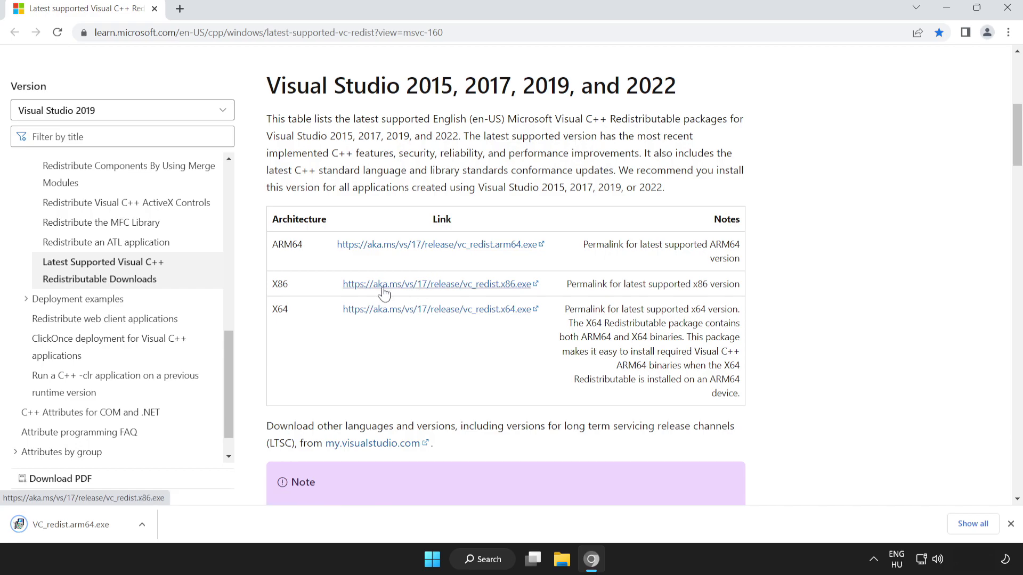
left_click(442, 290)
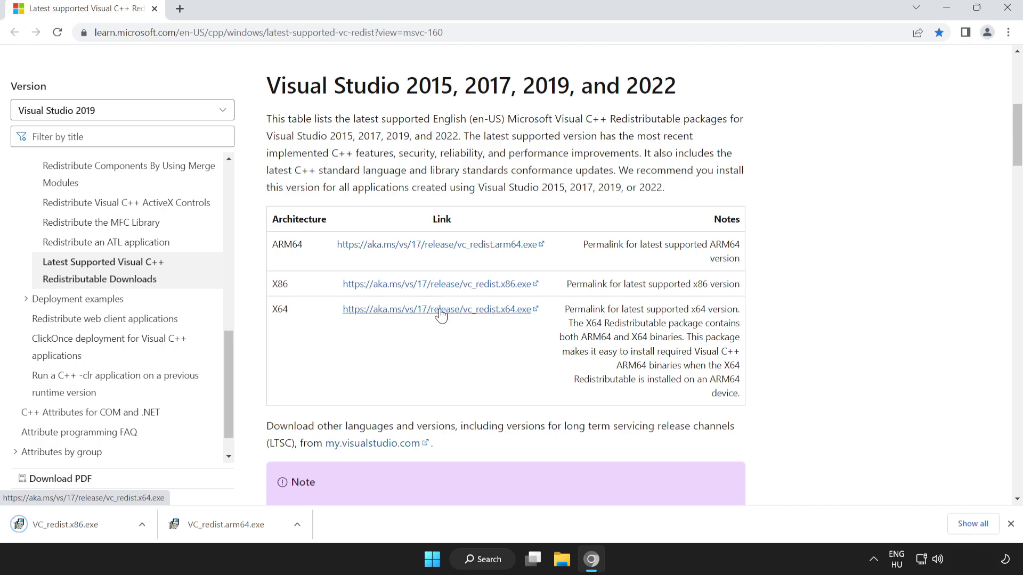
left_click(441, 312)
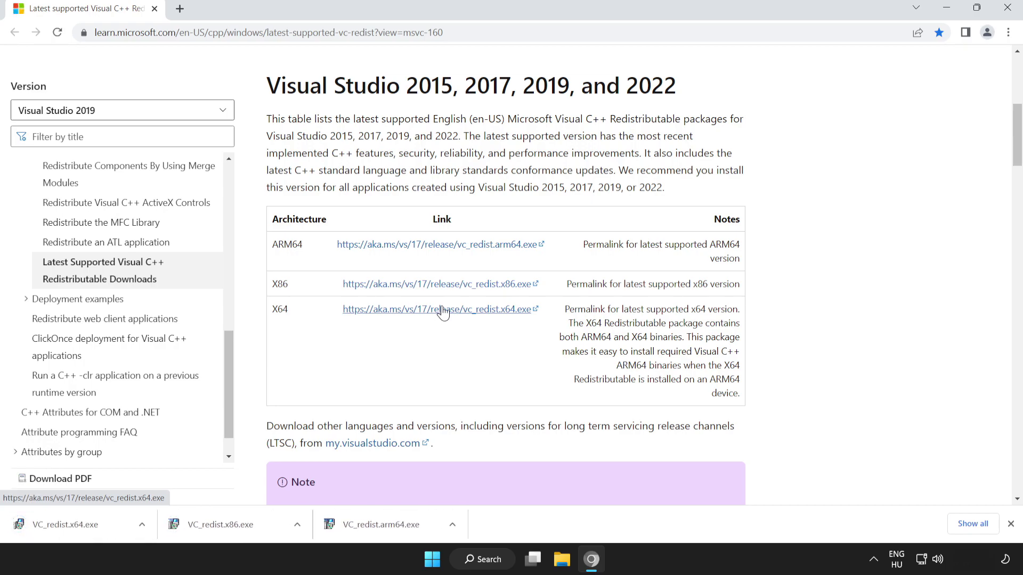
Run the ARM64 installer, accept the license, install, and close the unsupported-failure screen.
left_click(392, 526)
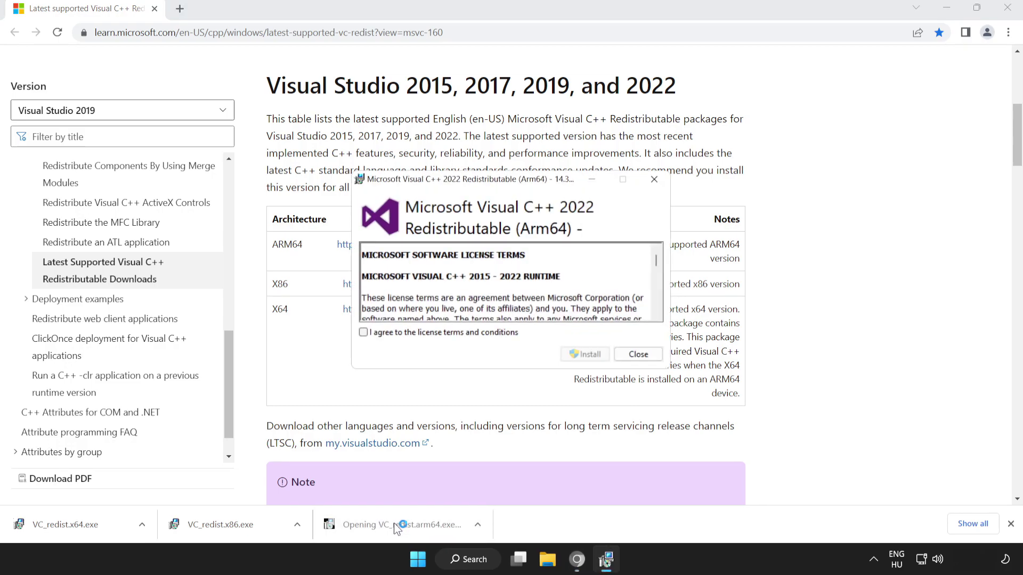
left_click_drag(656, 260, 660, 326)
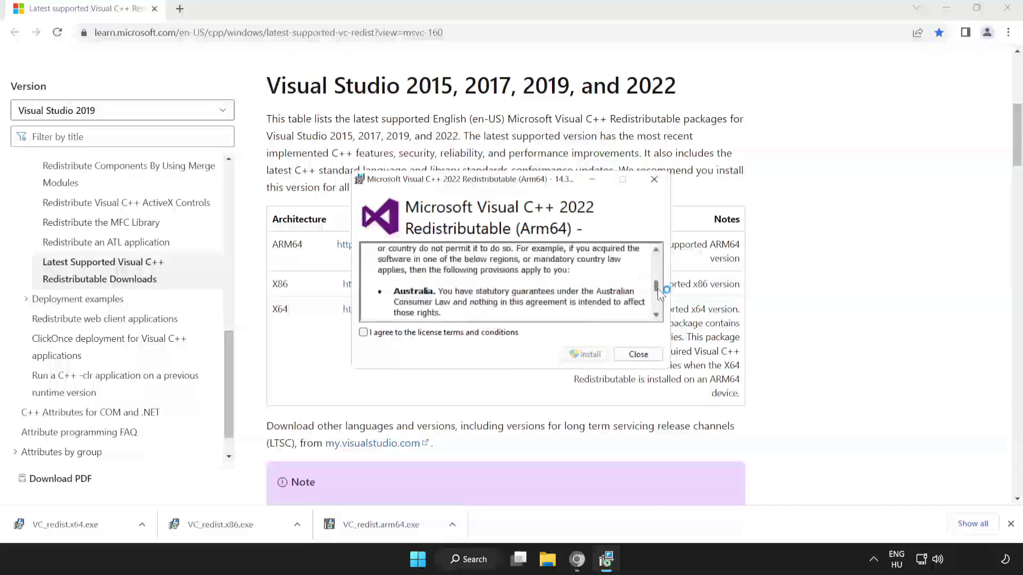
left_click(362, 333)
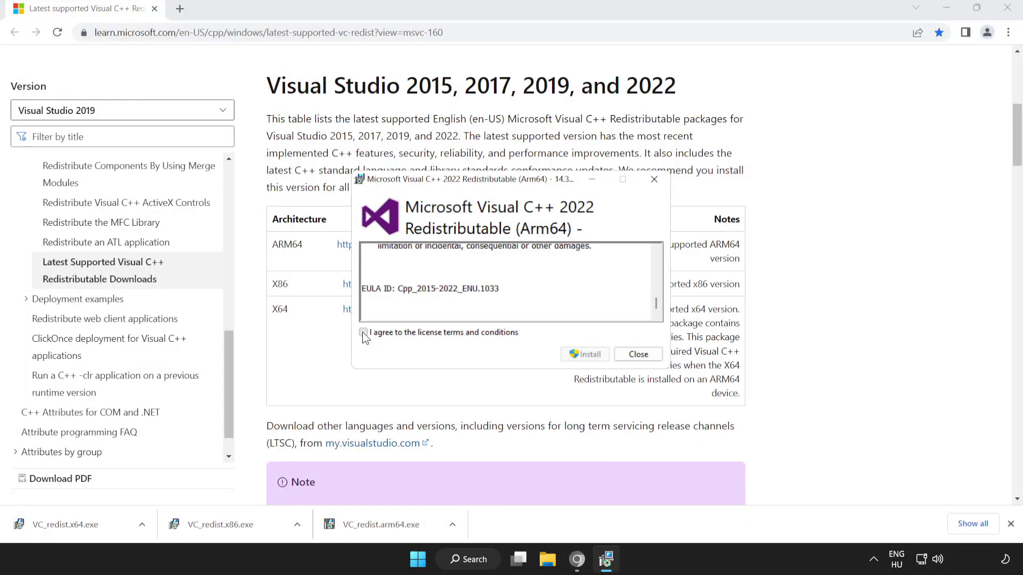
left_click(583, 355)
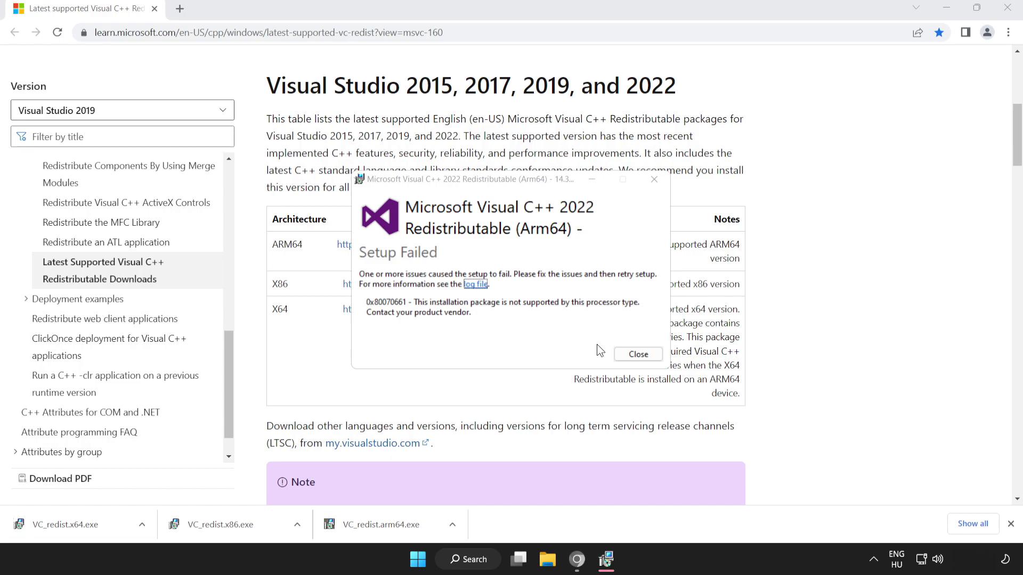
left_click(637, 354)
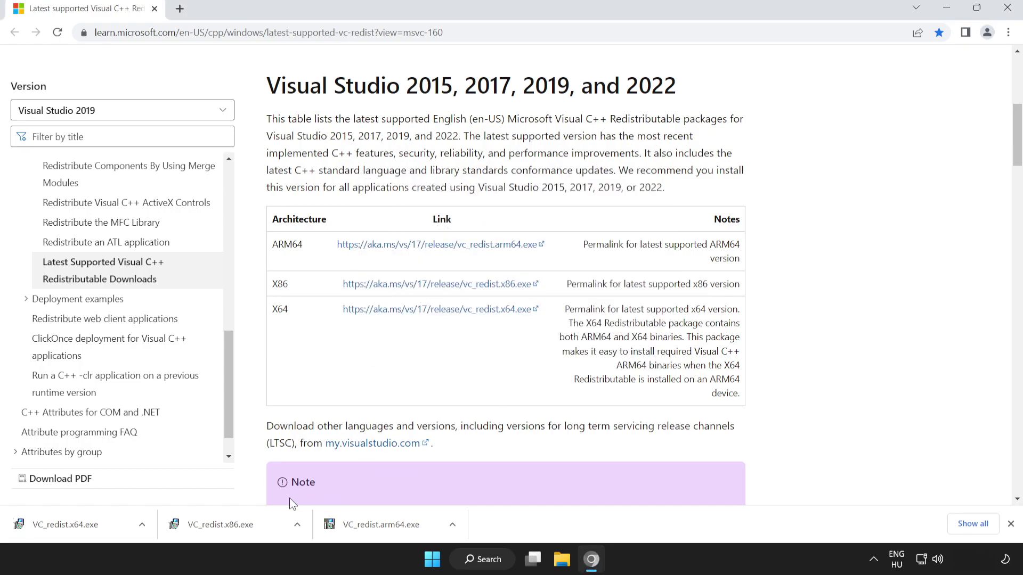
Run VC_redist.x86.exe and close the setup once it reports success.
left_click(245, 528)
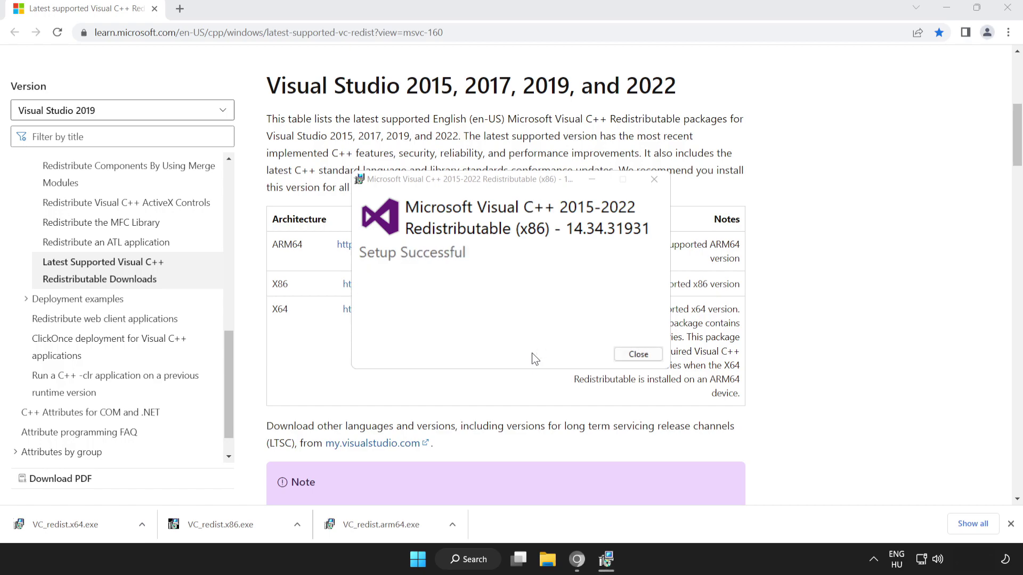
left_click(639, 354)
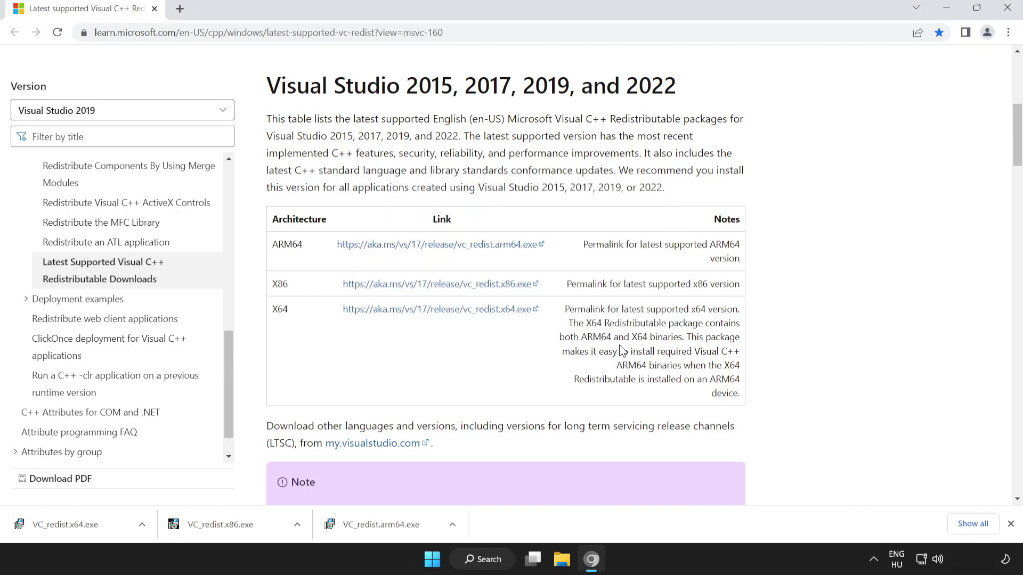
Run VC_redist.x64.exe and close the finished setup without restarting.
left_click(88, 525)
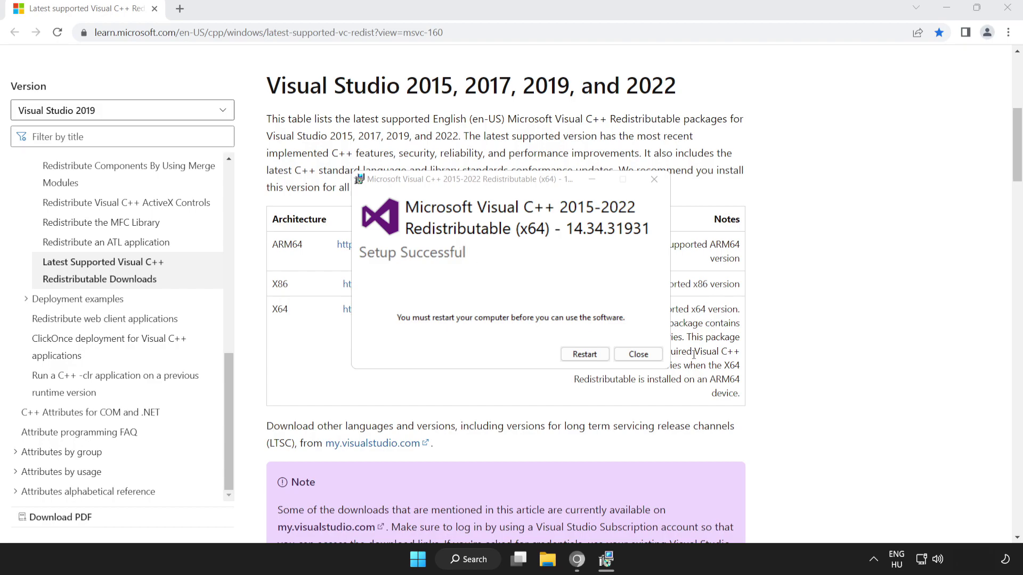
left_click(645, 361)
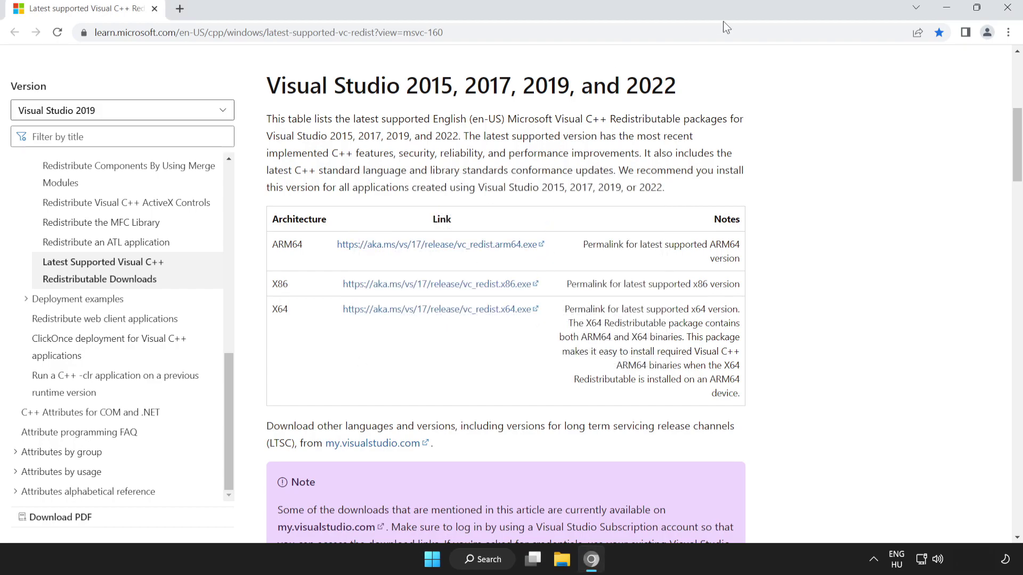
Close Chrome and show the Start menu power options with Restart.
left_click(1007, 9)
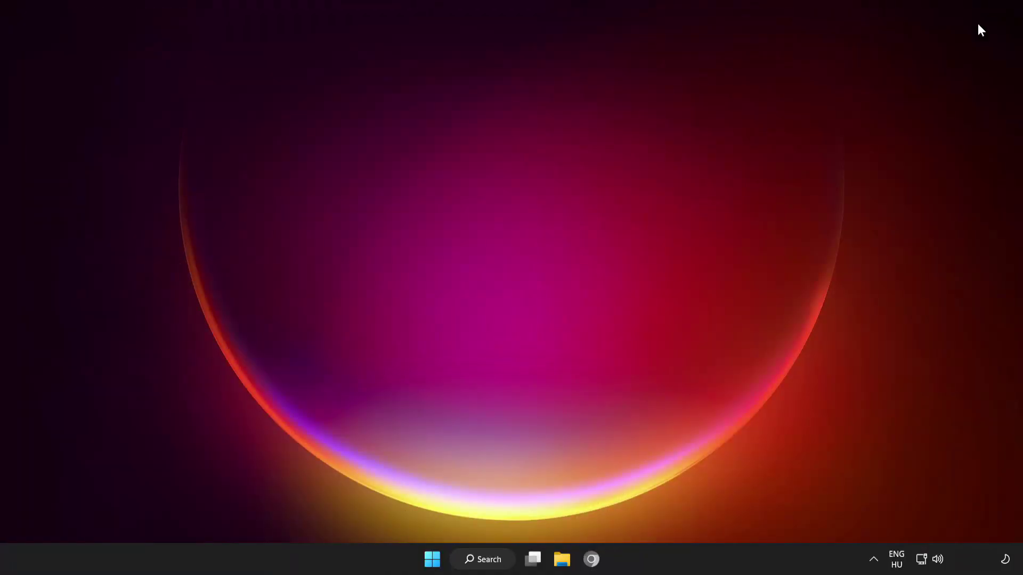
left_click(432, 559)
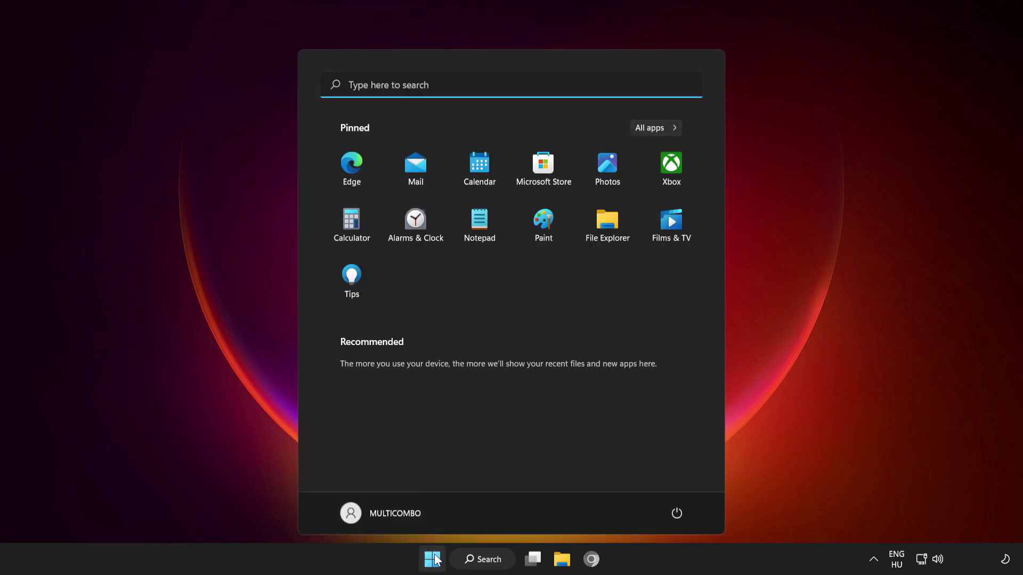
left_click(676, 517)
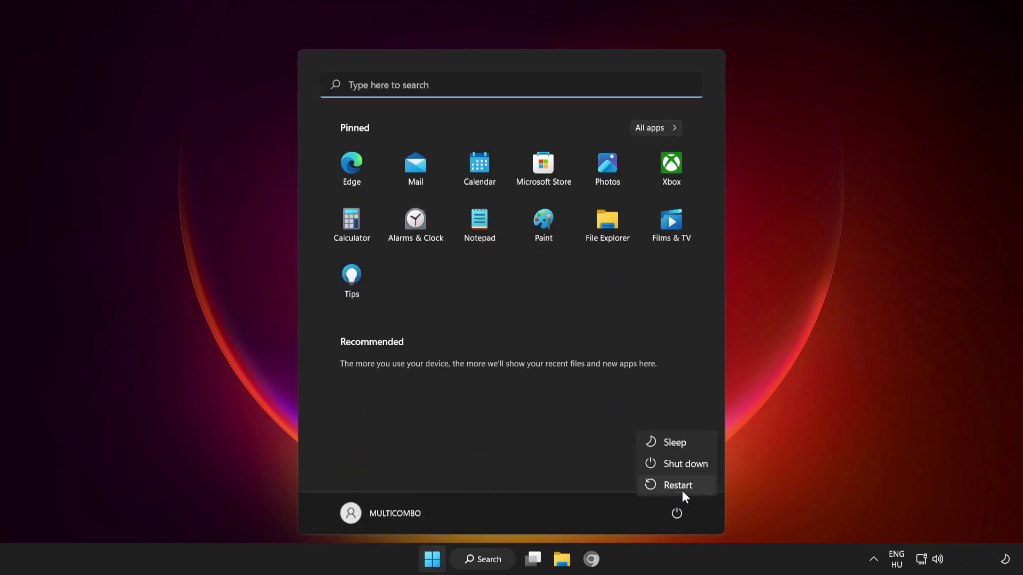